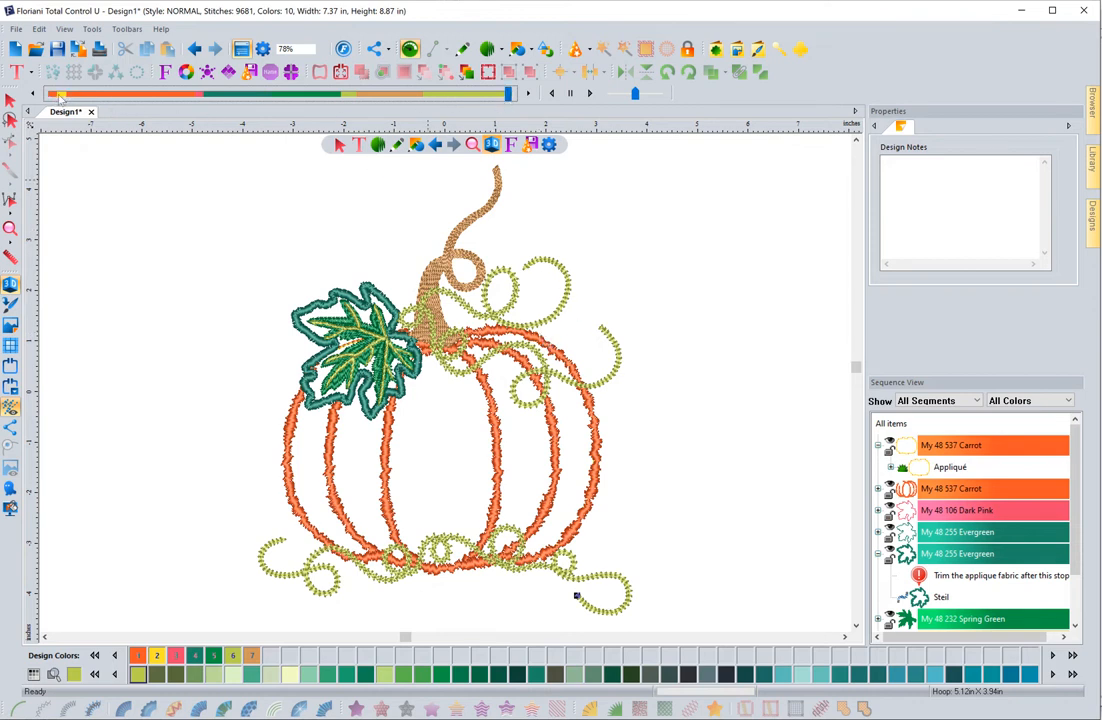
Scrub through the stitch-out simulation from the pumpkin's placement line to the end of the design
{"action": "mouse_move", "coordinate": [508, 94]}
{"action": "left_mouse_down"}
{"action": "mouse_move", "coordinate": [29, 100]}
{"action": "mouse_move", "coordinate": [62, 98]}
{"action": "left_mouse_up"}
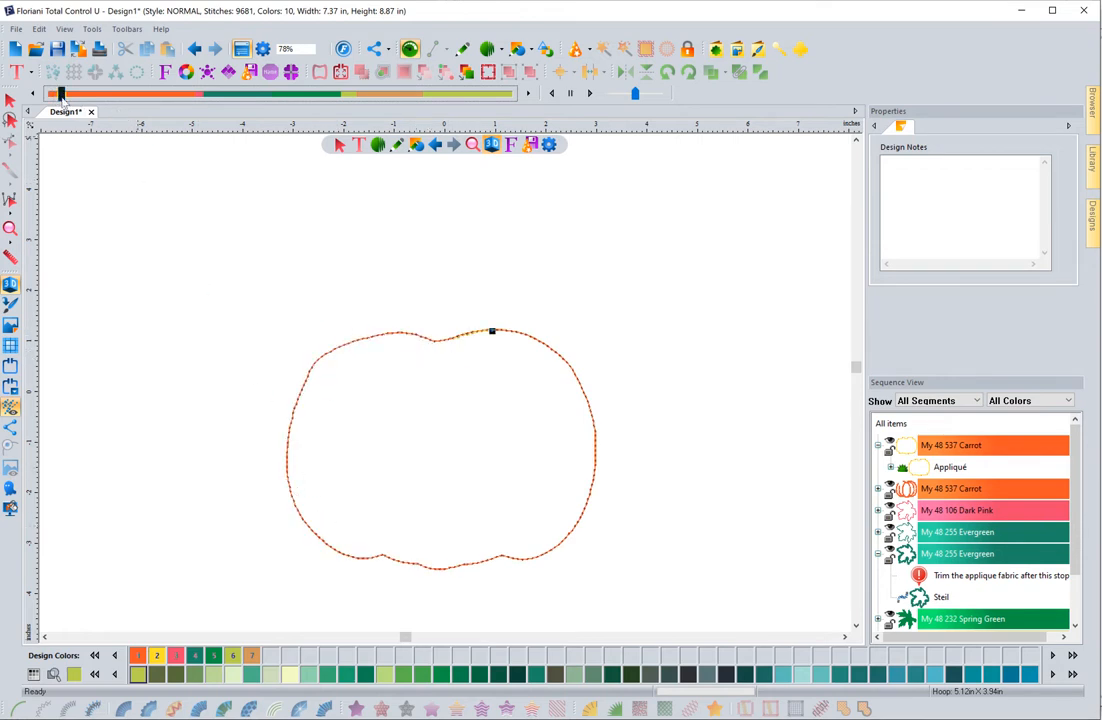
{"action": "left_click_drag", "start_coordinate": [61, 97], "coordinate": [64, 101]}
{"action": "left_click_drag", "start_coordinate": [62, 94], "coordinate": [72, 96]}
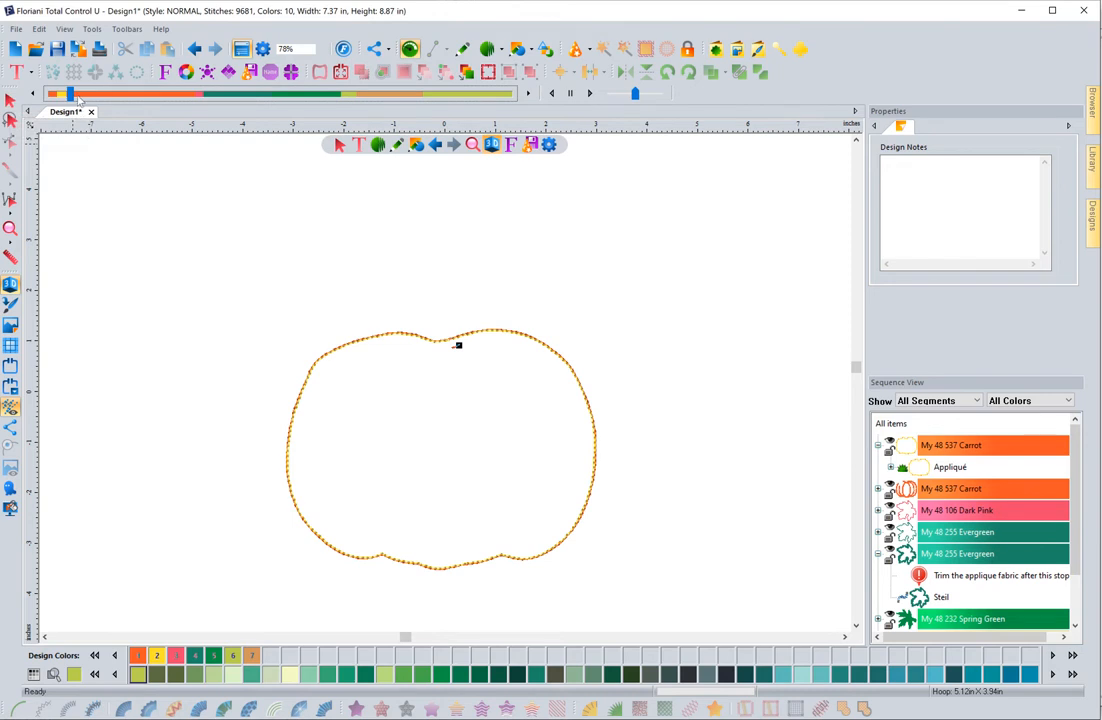
{"action": "left_click_drag", "start_coordinate": [70, 95], "coordinate": [76, 98]}
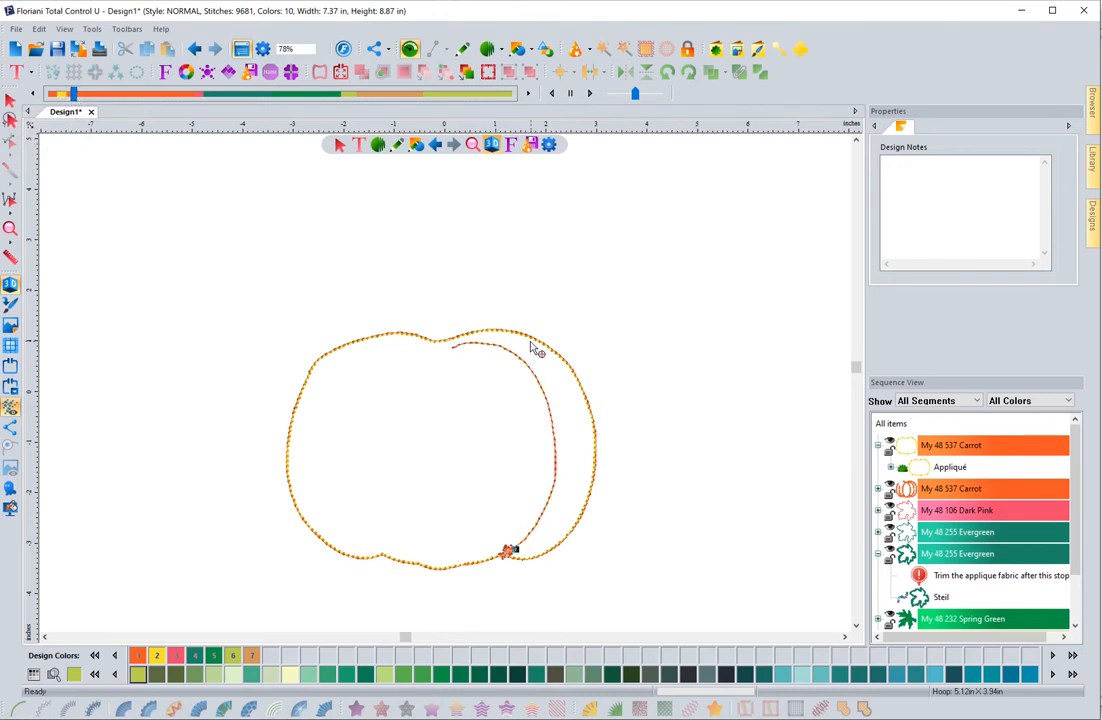
{"action": "left_click_drag", "start_coordinate": [71, 93], "coordinate": [202, 101]}
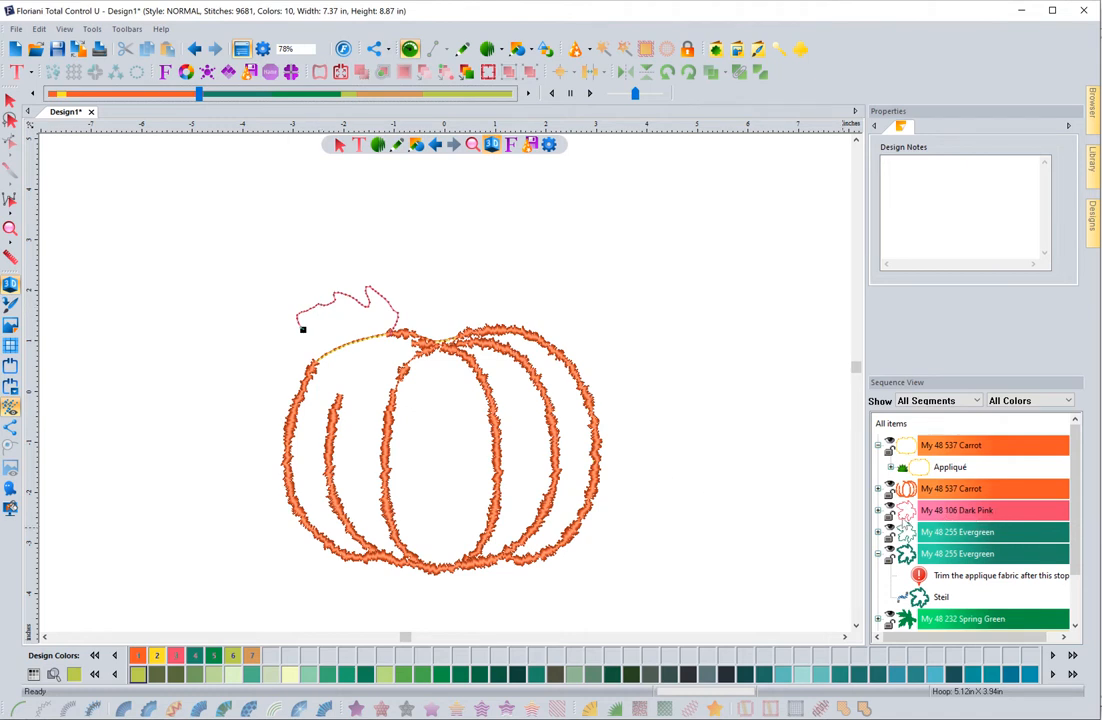
{"action": "left_click_drag", "start_coordinate": [199, 93], "coordinate": [548, 107]}
Copy the pumpkin's Appliqué segment from Design1 into a new design and show it in 3D
{"action": "left_click", "coordinate": [10, 100]}
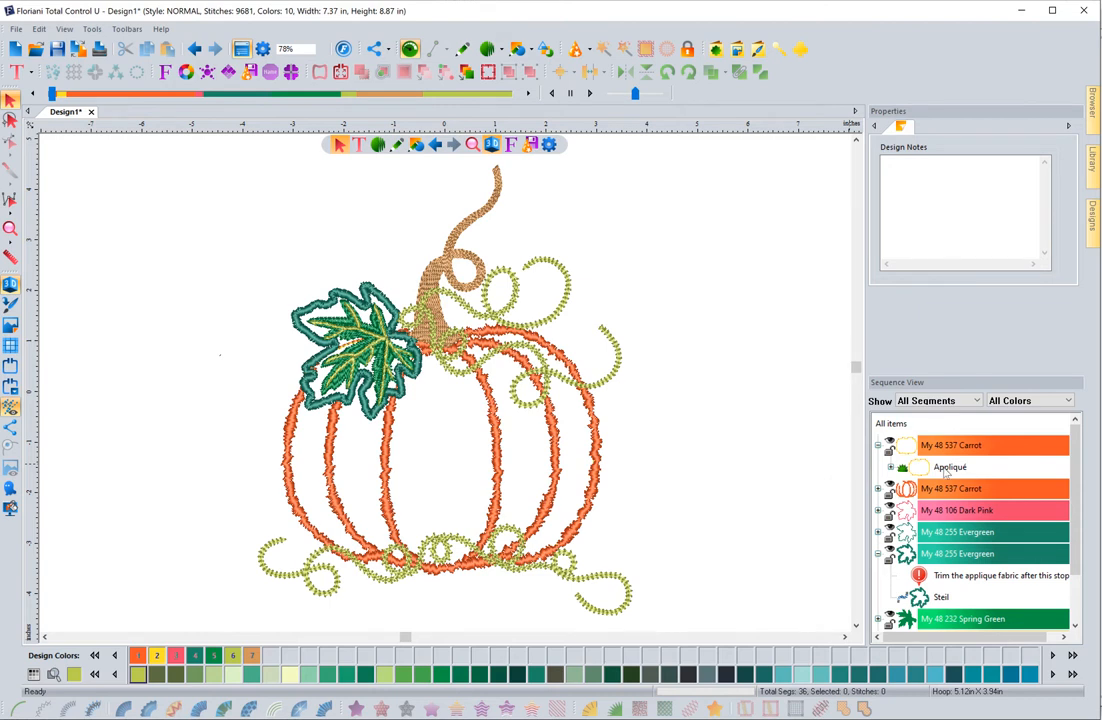
{"action": "left_click", "coordinate": [945, 472]}
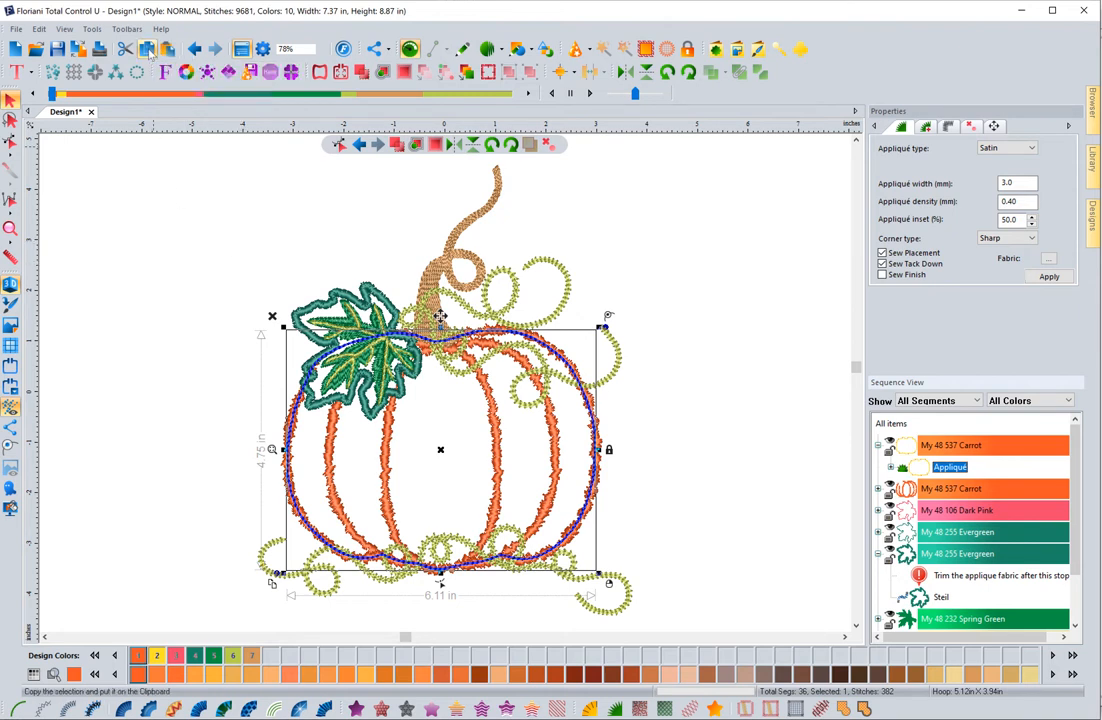
{"action": "left_click", "coordinate": [15, 49]}
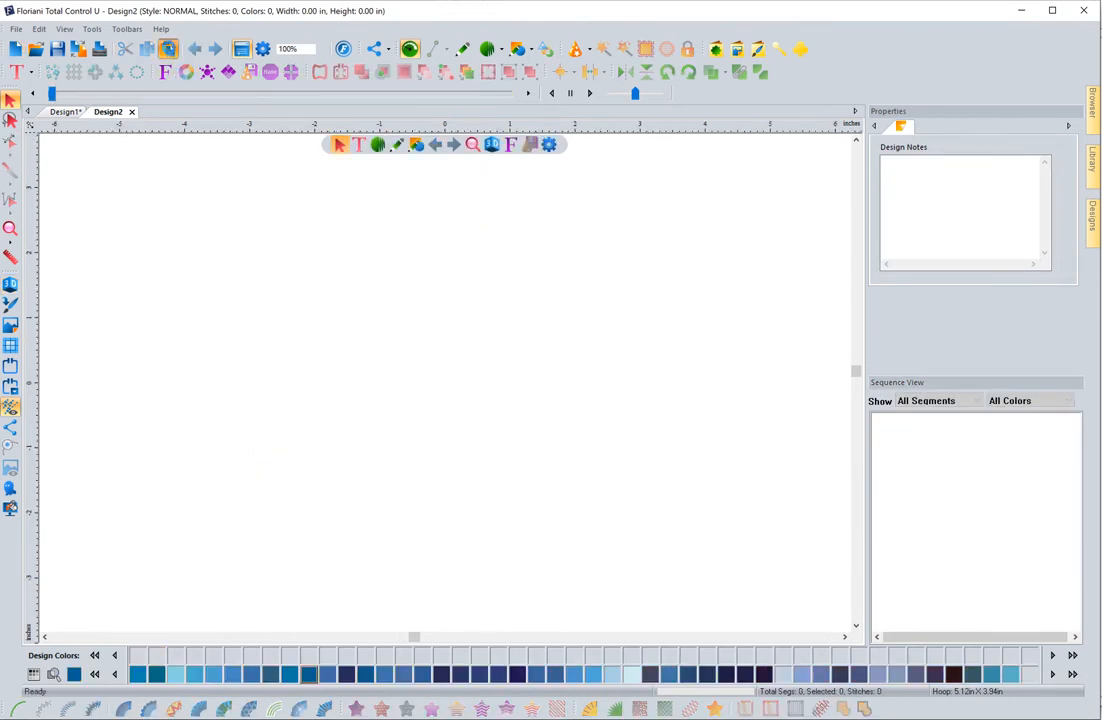
{"action": "left_click", "coordinate": [167, 48]}
{"action": "left_click", "coordinate": [268, 241]}
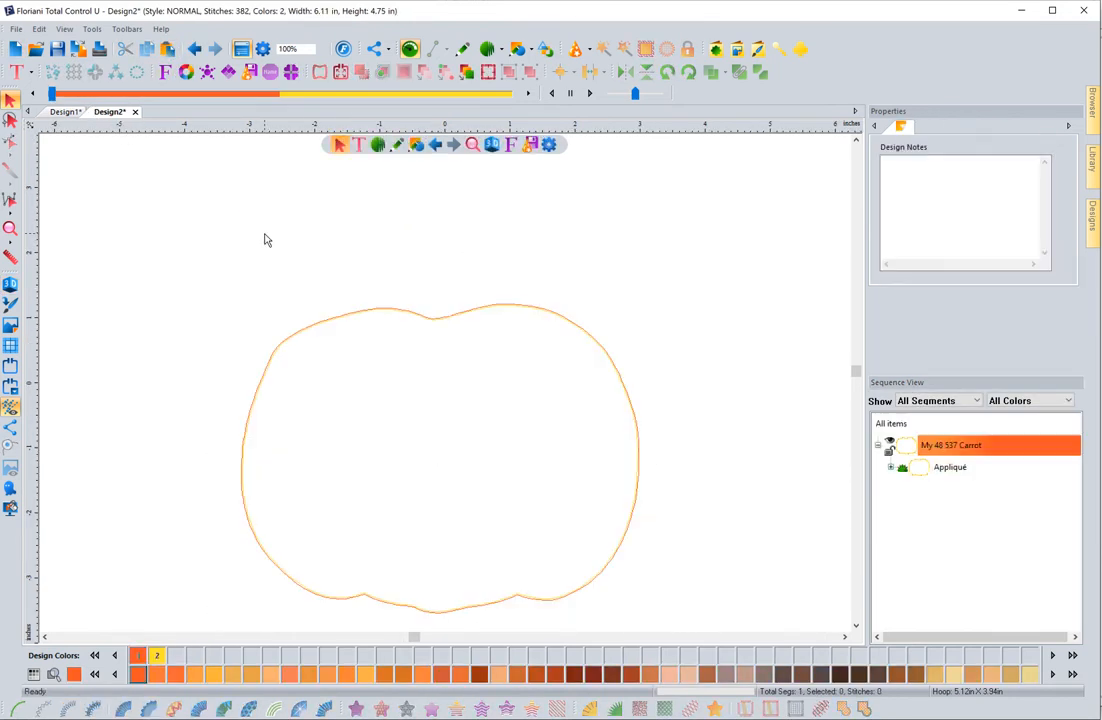
{"action": "left_click", "coordinate": [10, 284]}
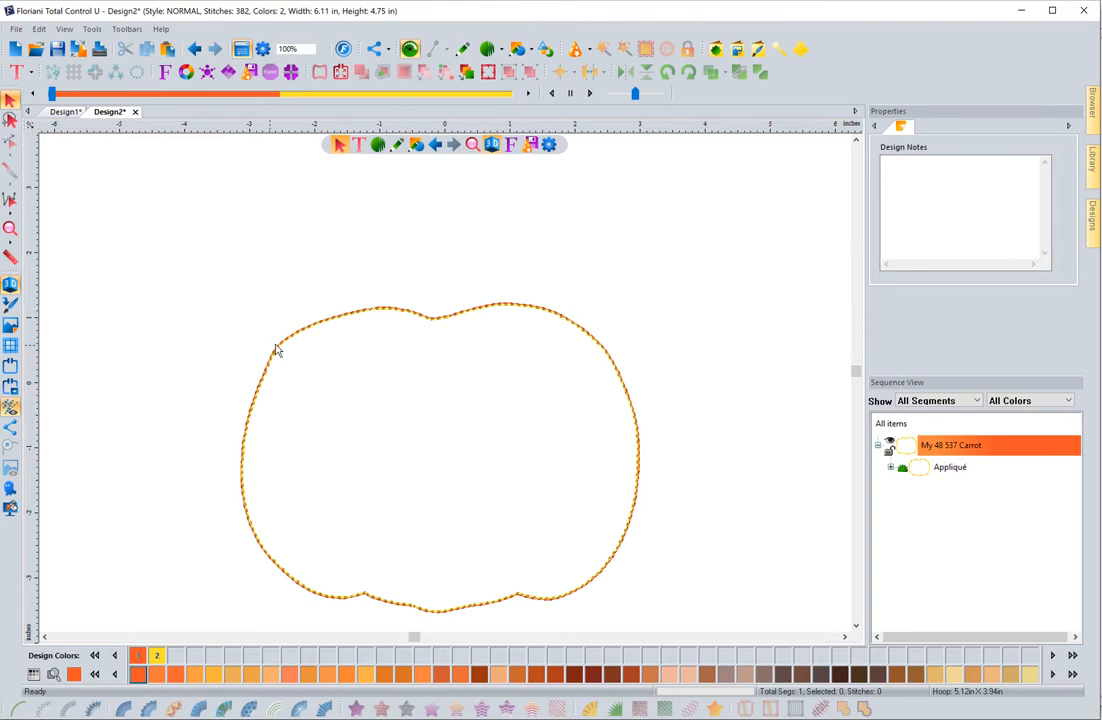
Convert the pasted pumpkin appliqué outline to Artwork and check the resulting segment
{"action": "left_click", "coordinate": [347, 321]}
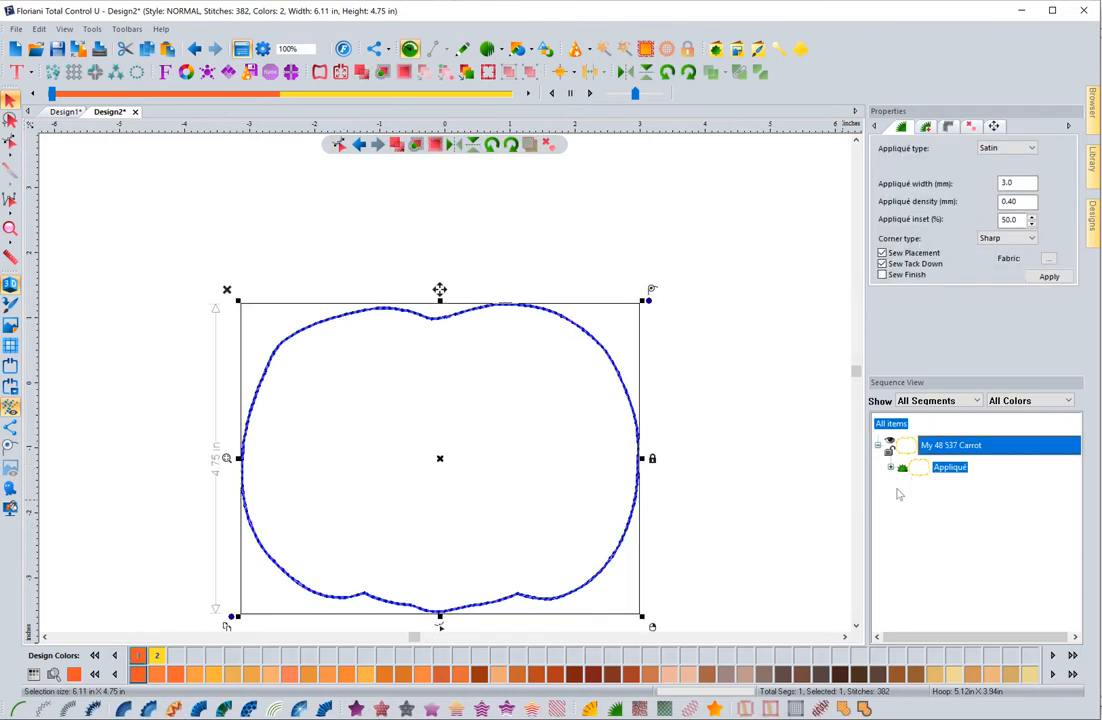
{"action": "left_click", "coordinate": [715, 708]}
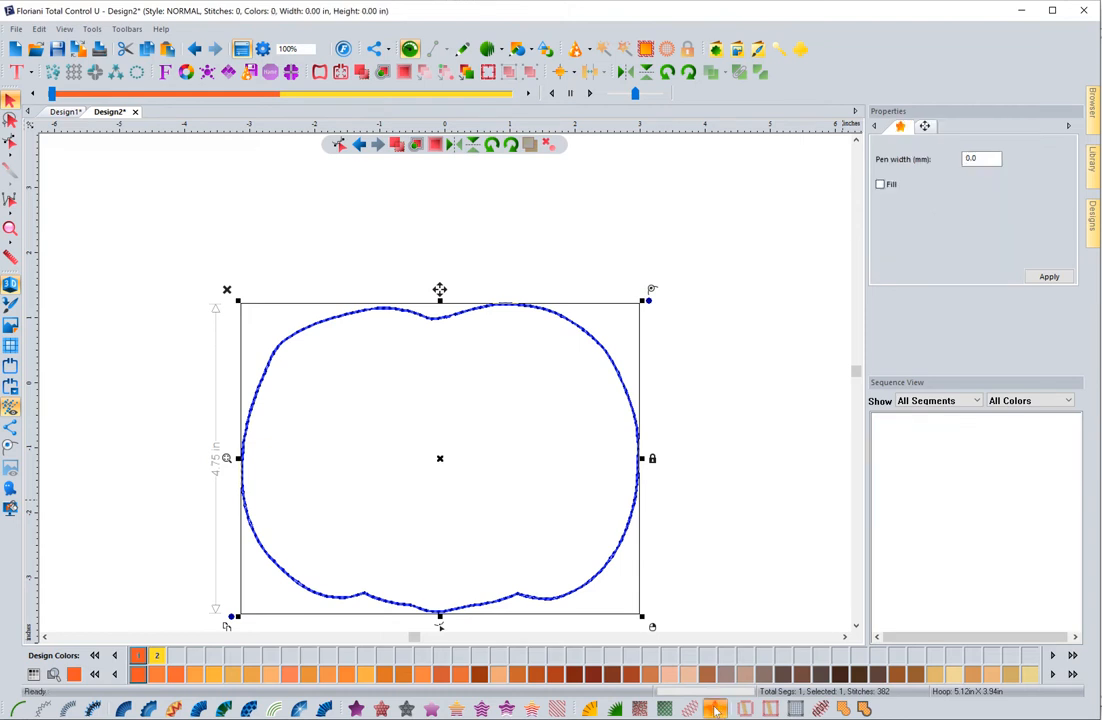
{"action": "left_click", "coordinate": [716, 546]}
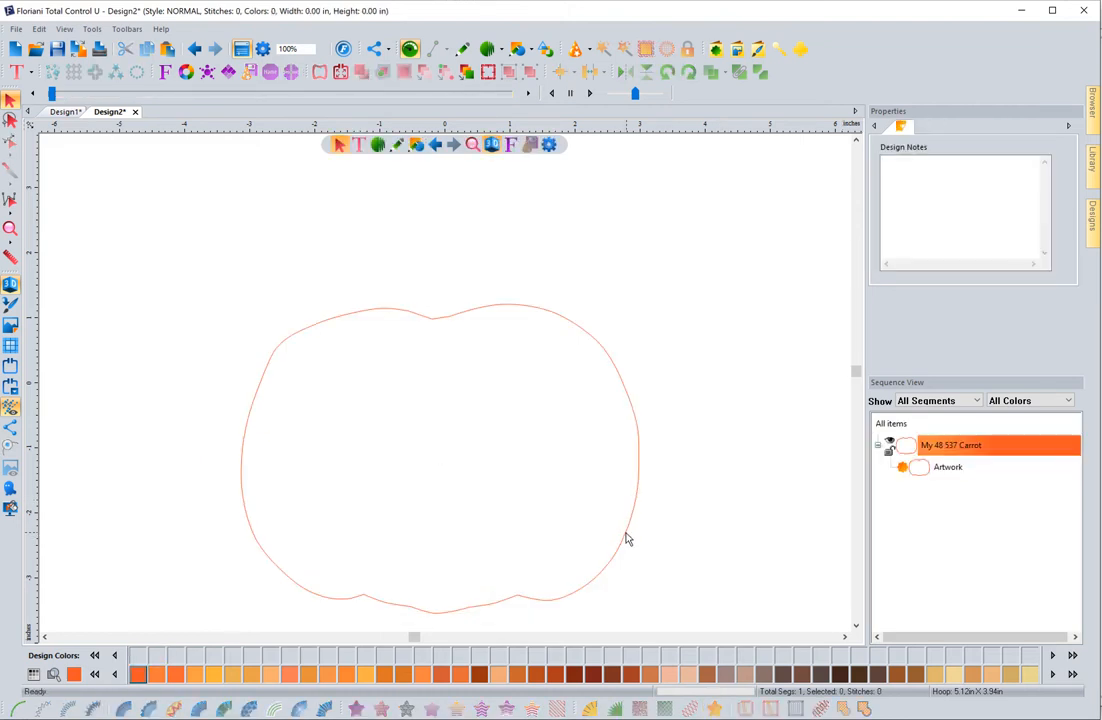
{"action": "left_click", "coordinate": [630, 539]}
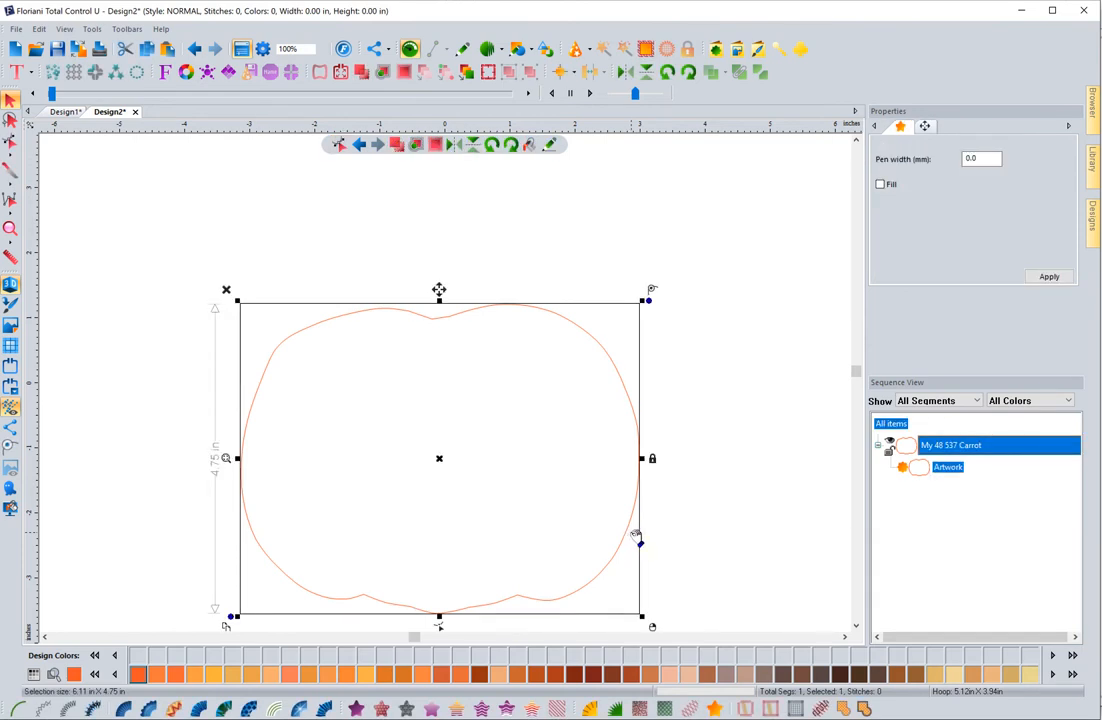
{"action": "left_click", "coordinate": [333, 258]}
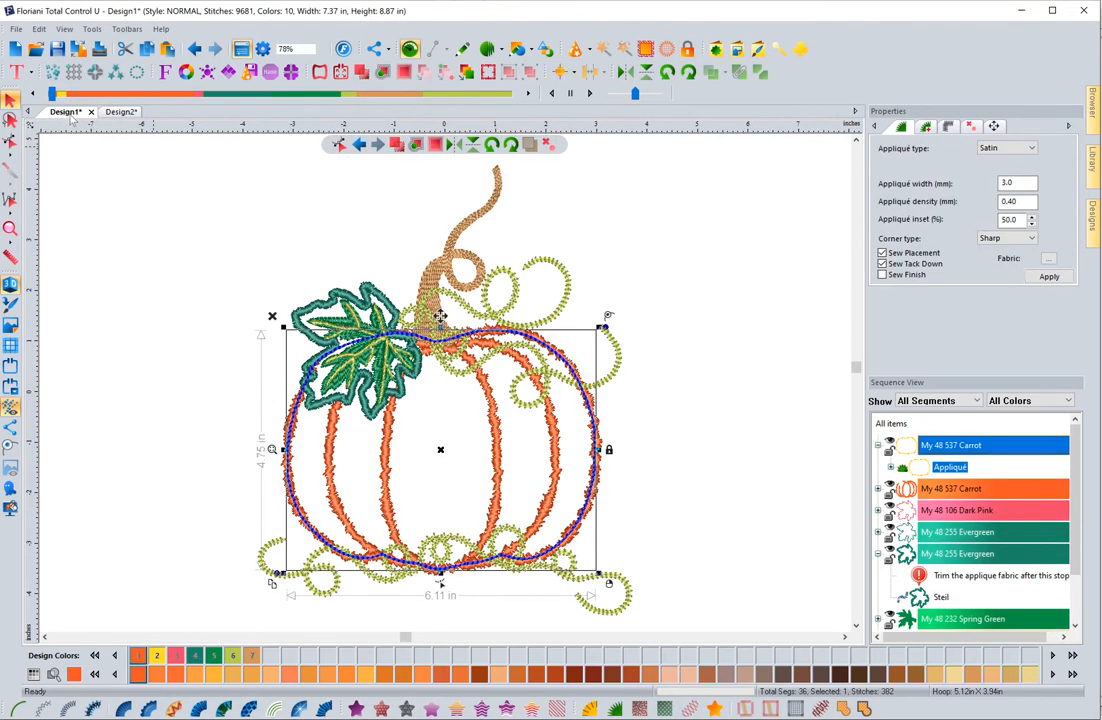
Copy the leaf's Run placement line in My 48 106 Dark Pink from Design1 into another new design
{"action": "left_click", "coordinate": [925, 512]}
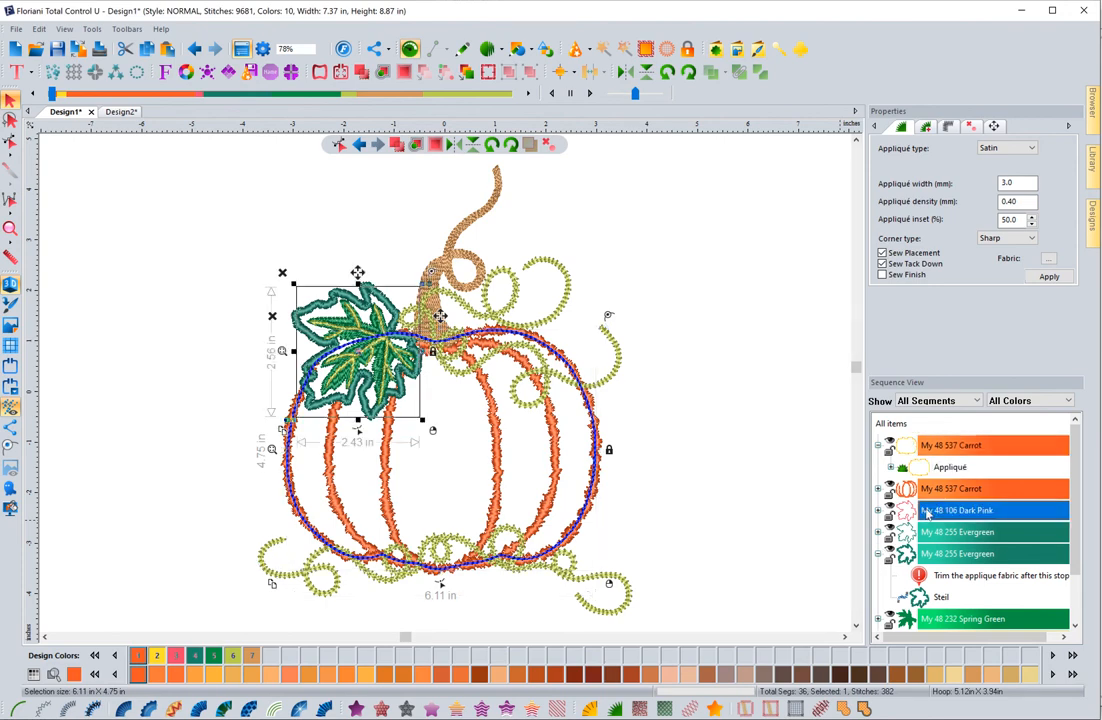
{"action": "left_click", "coordinate": [933, 534]}
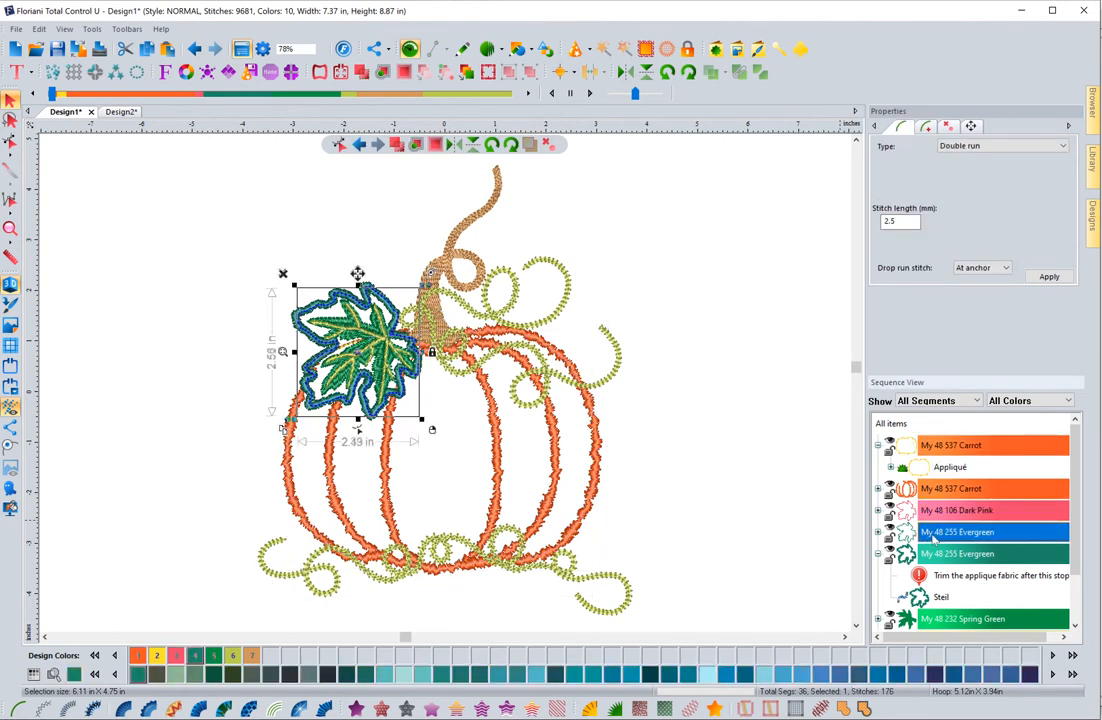
{"action": "left_click", "coordinate": [935, 555]}
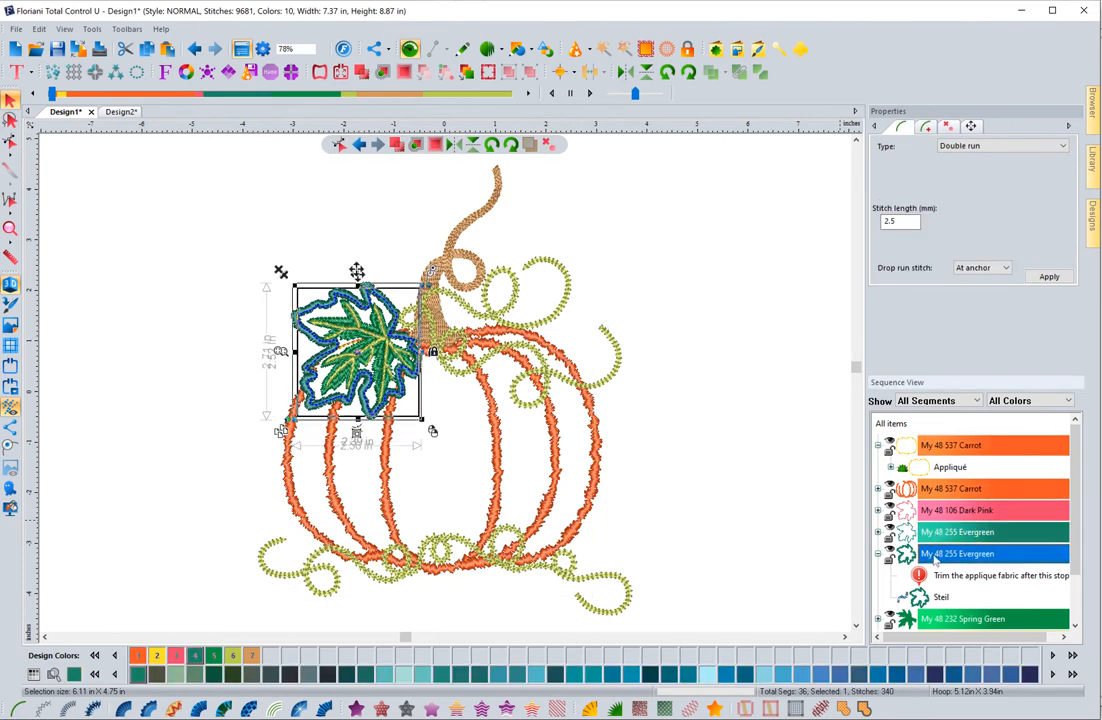
{"action": "left_click", "coordinate": [928, 511]}
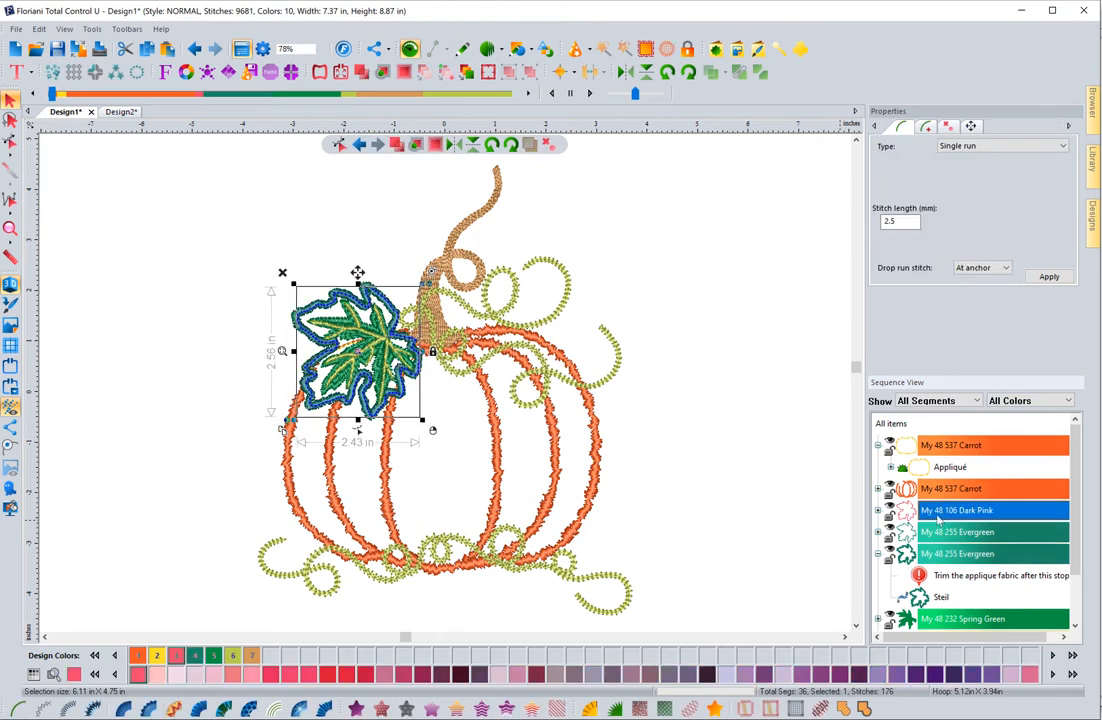
{"action": "left_click", "coordinate": [878, 511]}
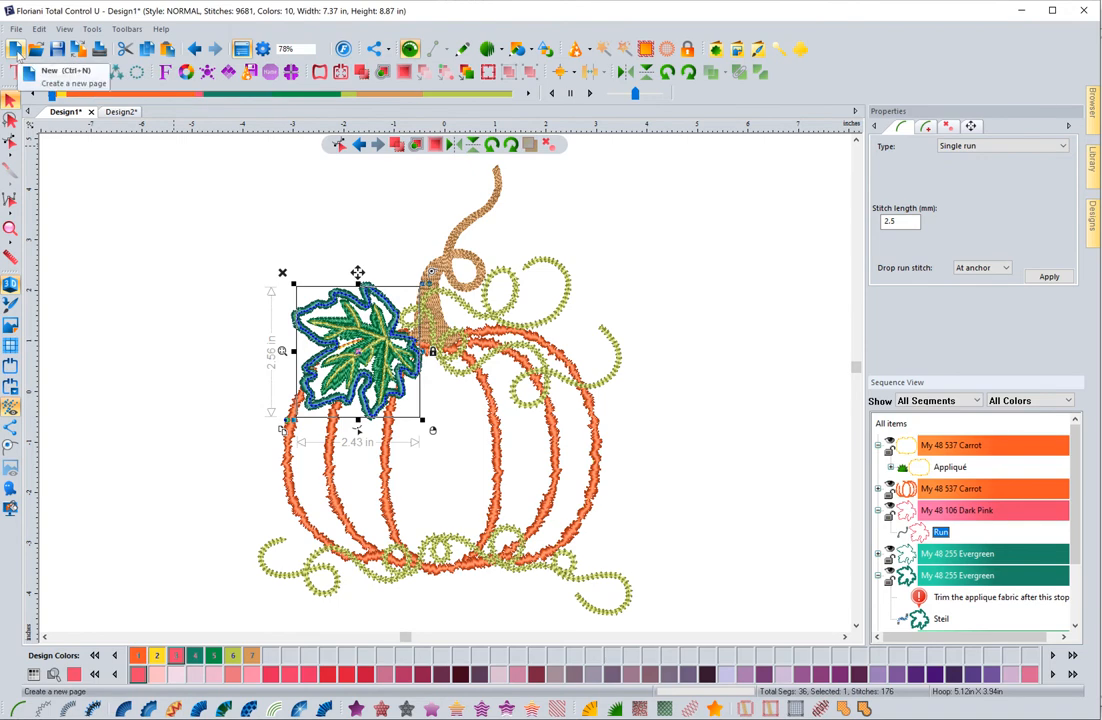
{"action": "left_click", "coordinate": [16, 50]}
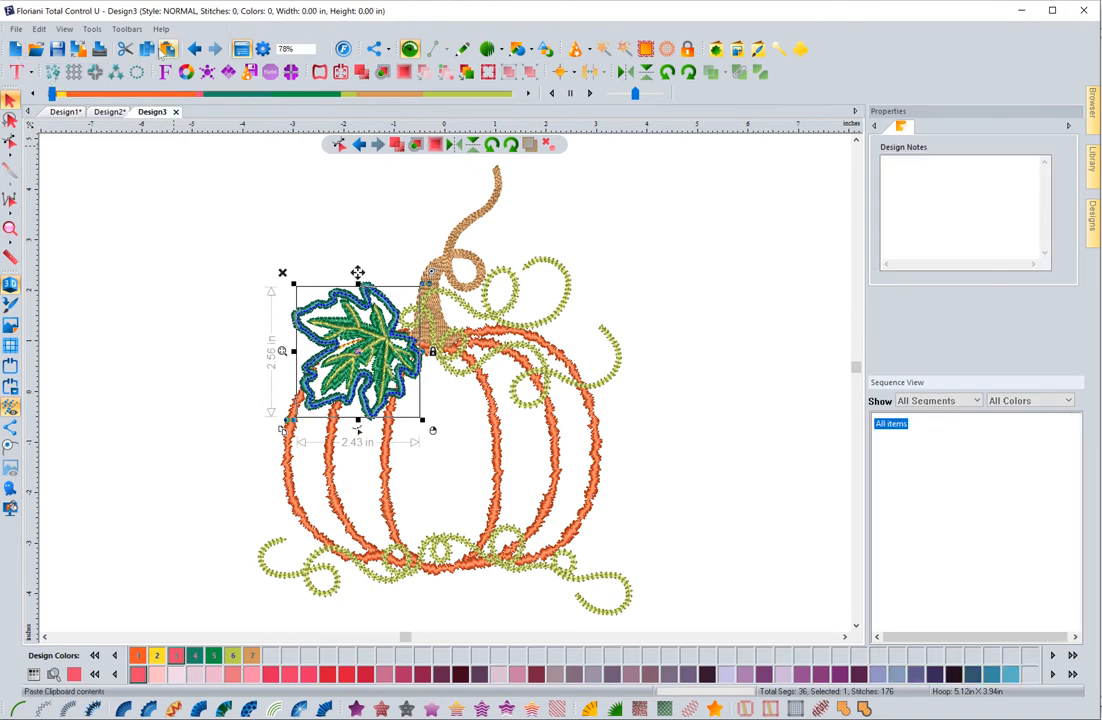
{"action": "left_click", "coordinate": [167, 50]}
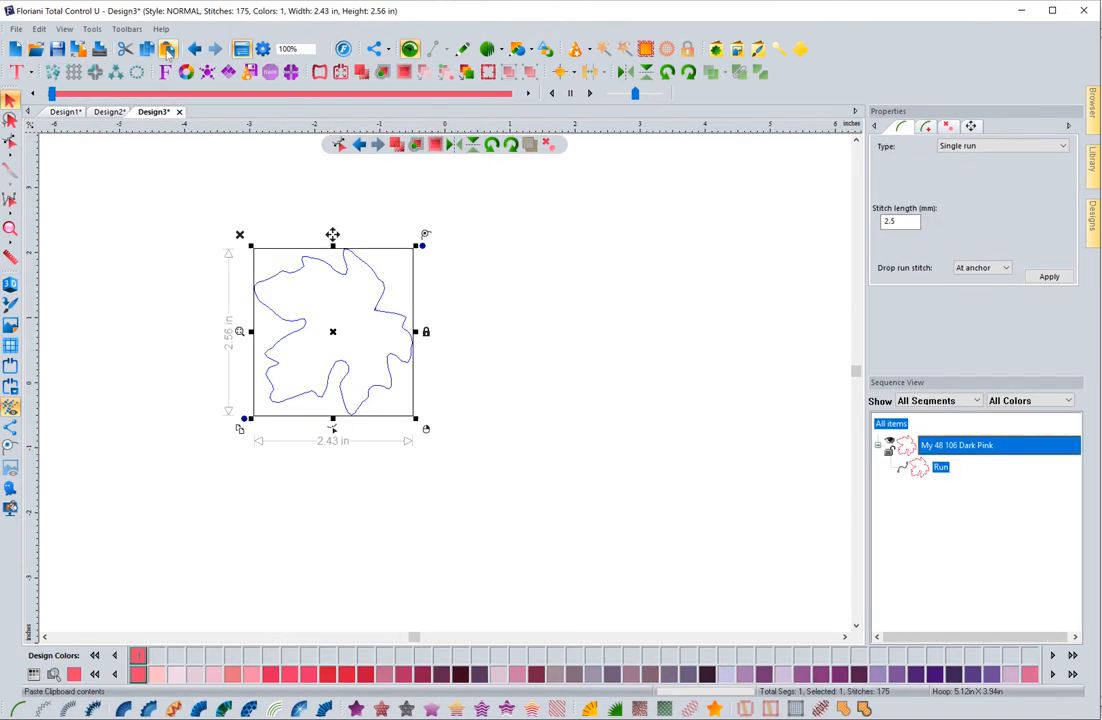
{"action": "left_click", "coordinate": [183, 237]}
Convert the leaf's Run outline in Design3 to Artwork
{"action": "left_click", "coordinate": [106, 112]}
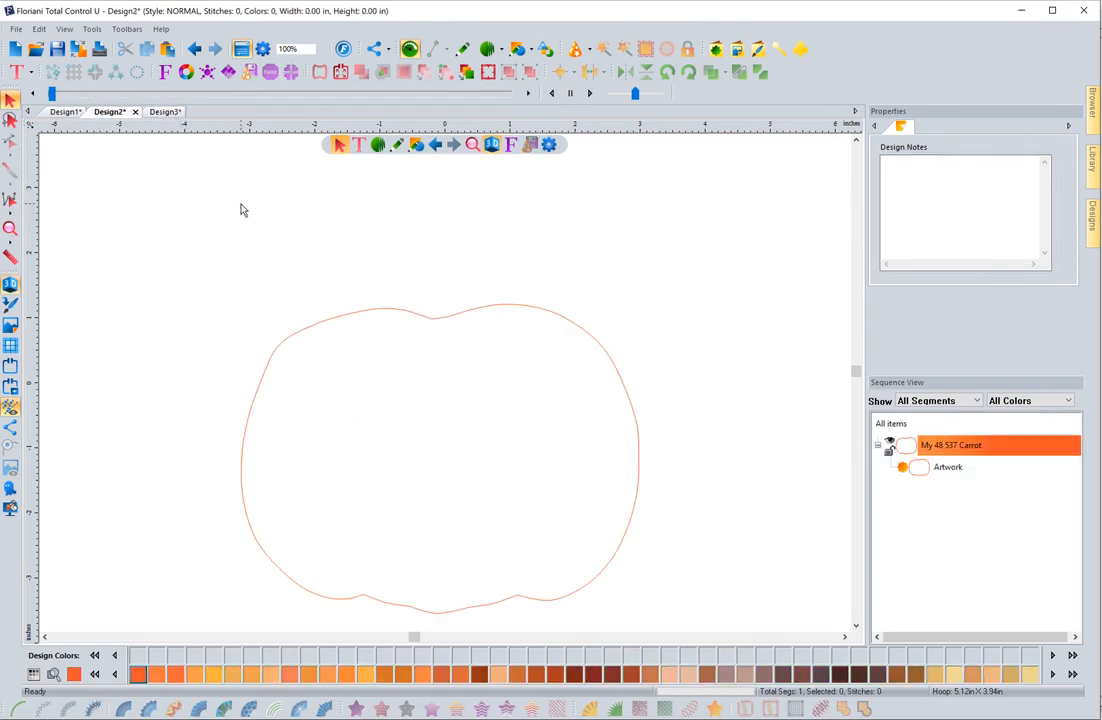
{"action": "left_click", "coordinate": [157, 112]}
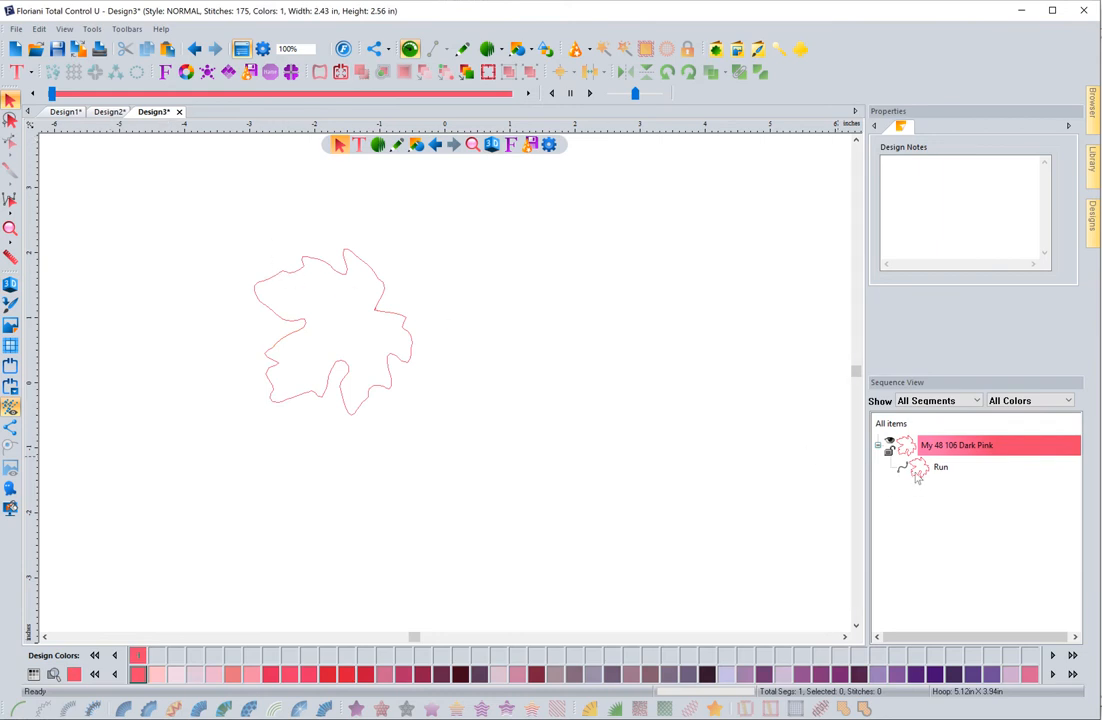
{"action": "left_click", "coordinate": [922, 478]}
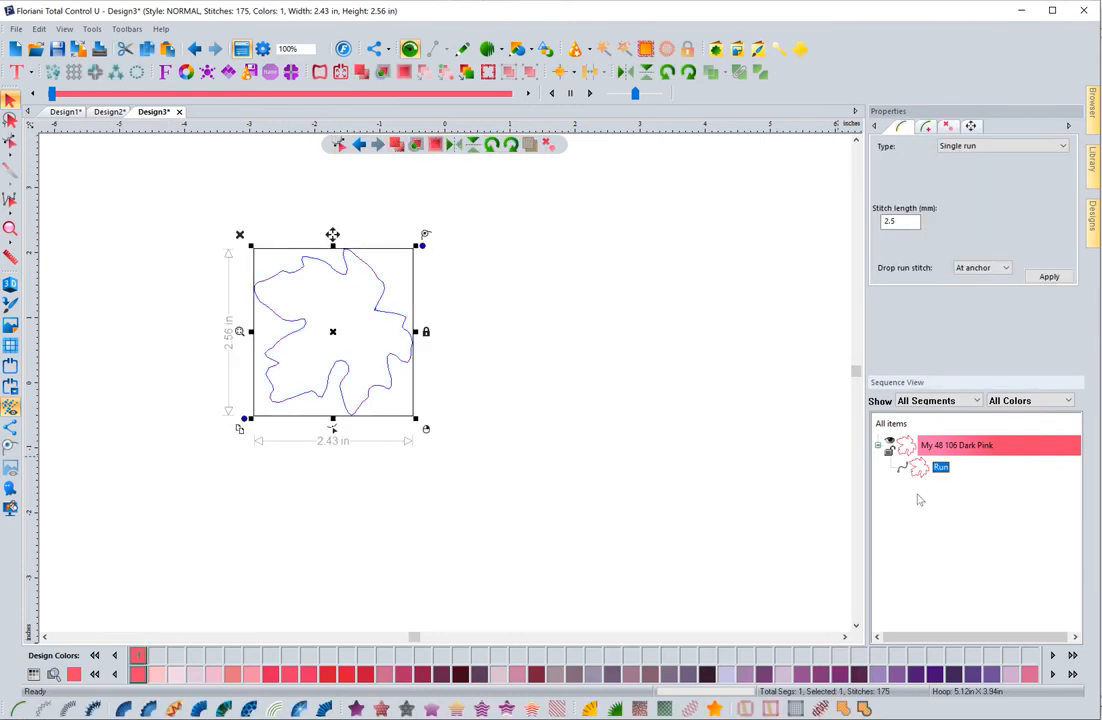
{"action": "left_click", "coordinate": [714, 709]}
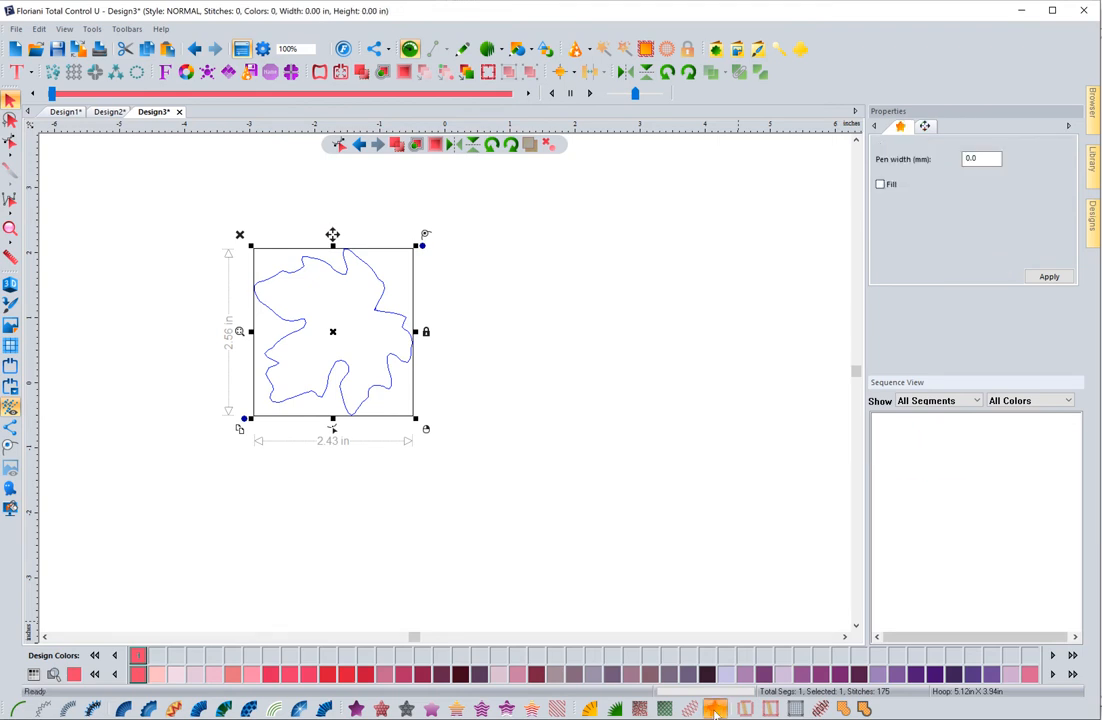
{"action": "left_click", "coordinate": [580, 530]}
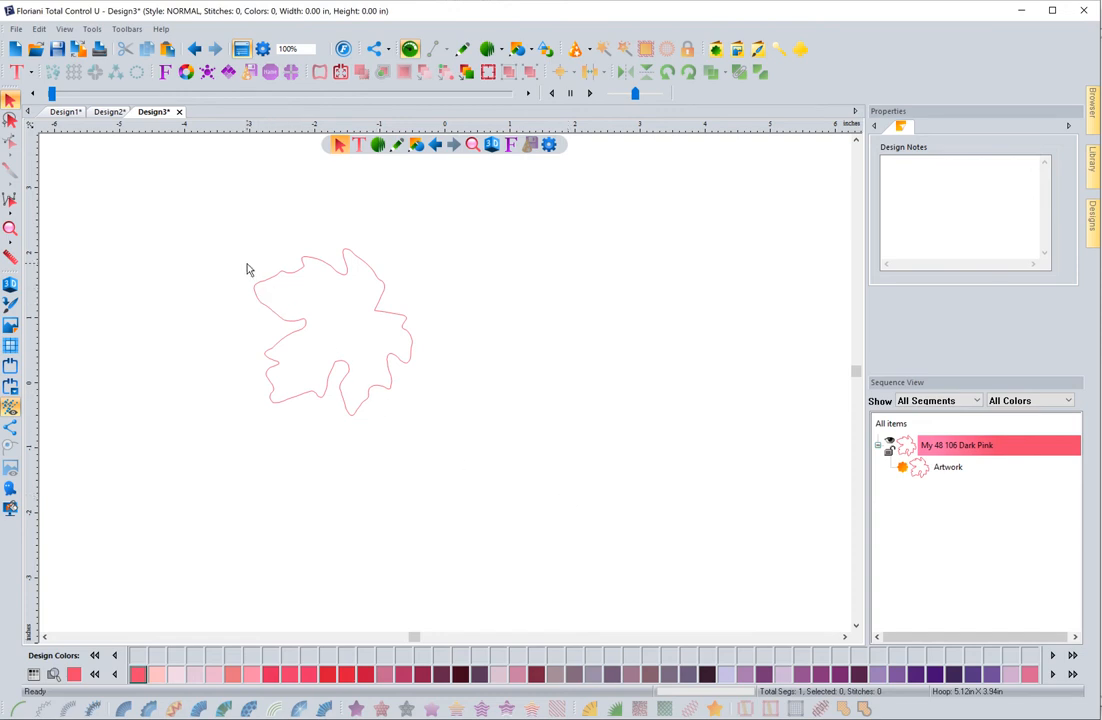
Start saving the pumpkin outline in Design2 under a new file and open the list of file types
{"action": "left_click", "coordinate": [65, 116]}
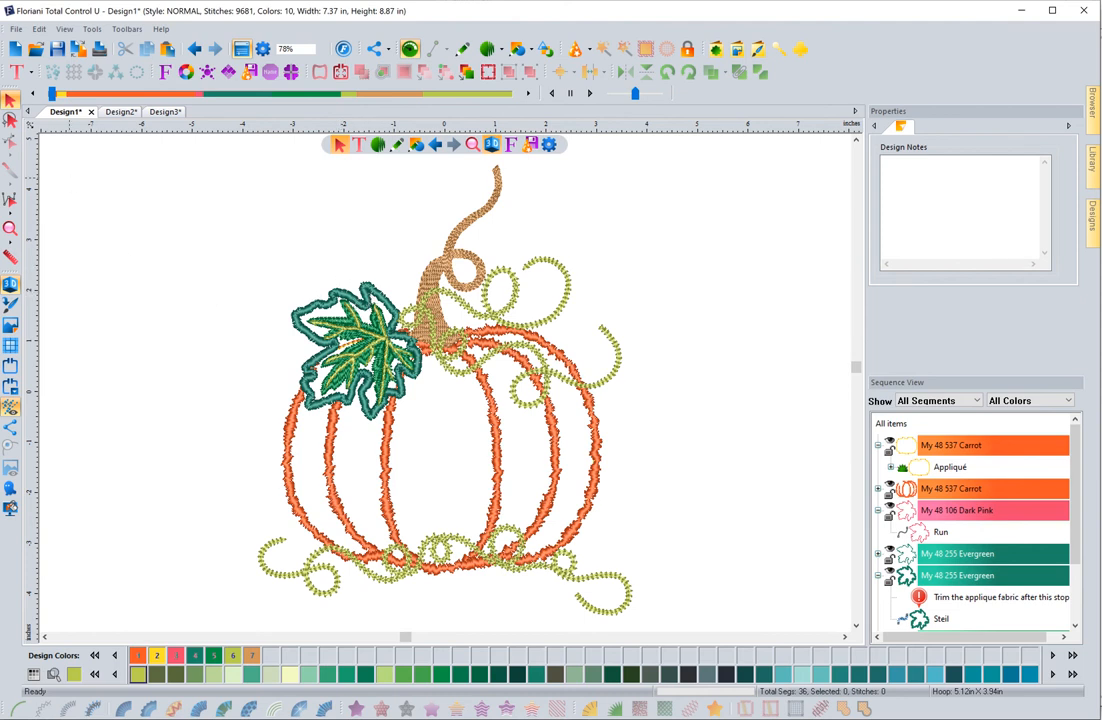
{"action": "left_click", "coordinate": [116, 113]}
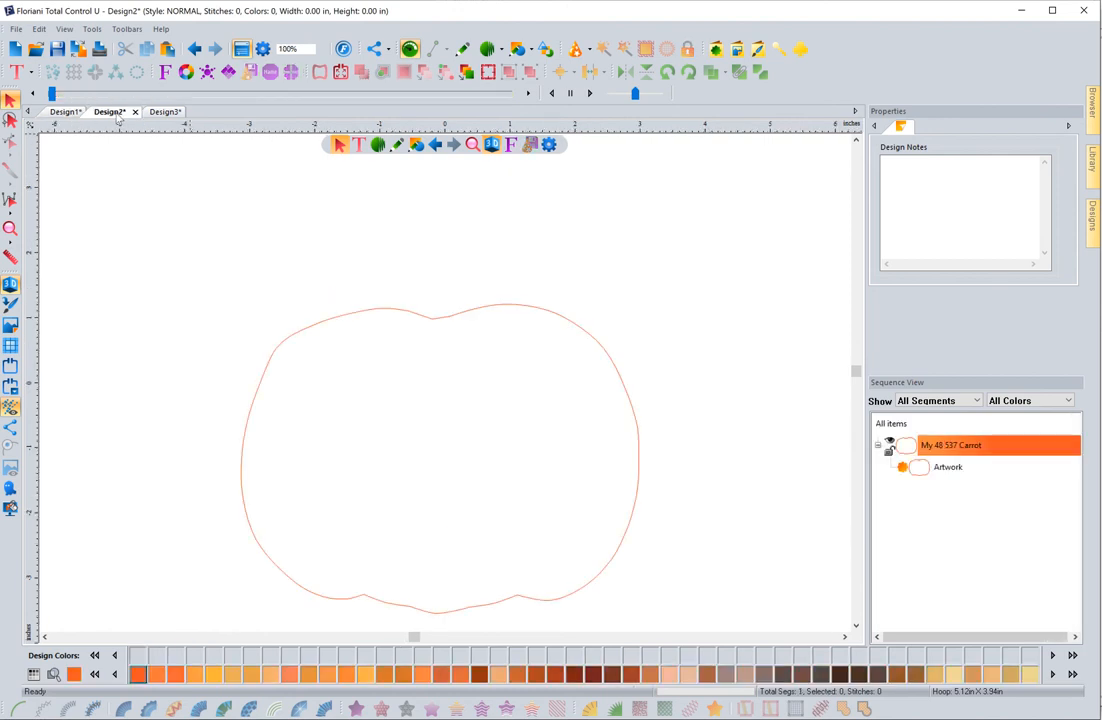
{"action": "left_click", "coordinate": [16, 29]}
{"action": "left_click", "coordinate": [42, 91]}
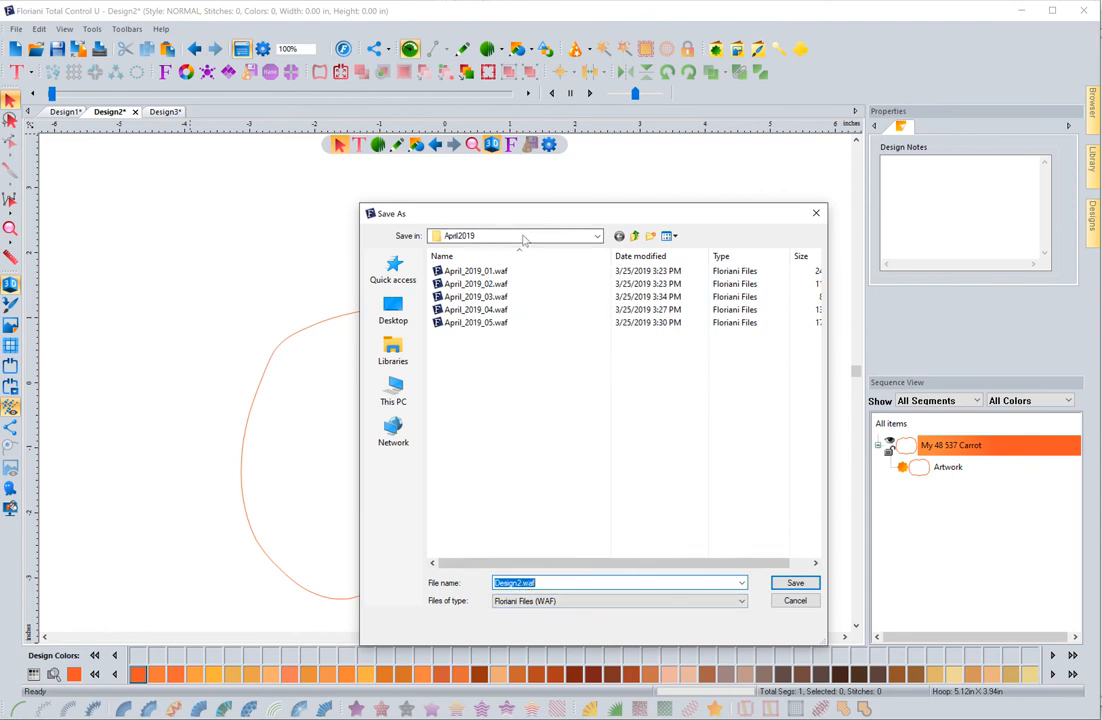
{"action": "left_click", "coordinate": [558, 601]}
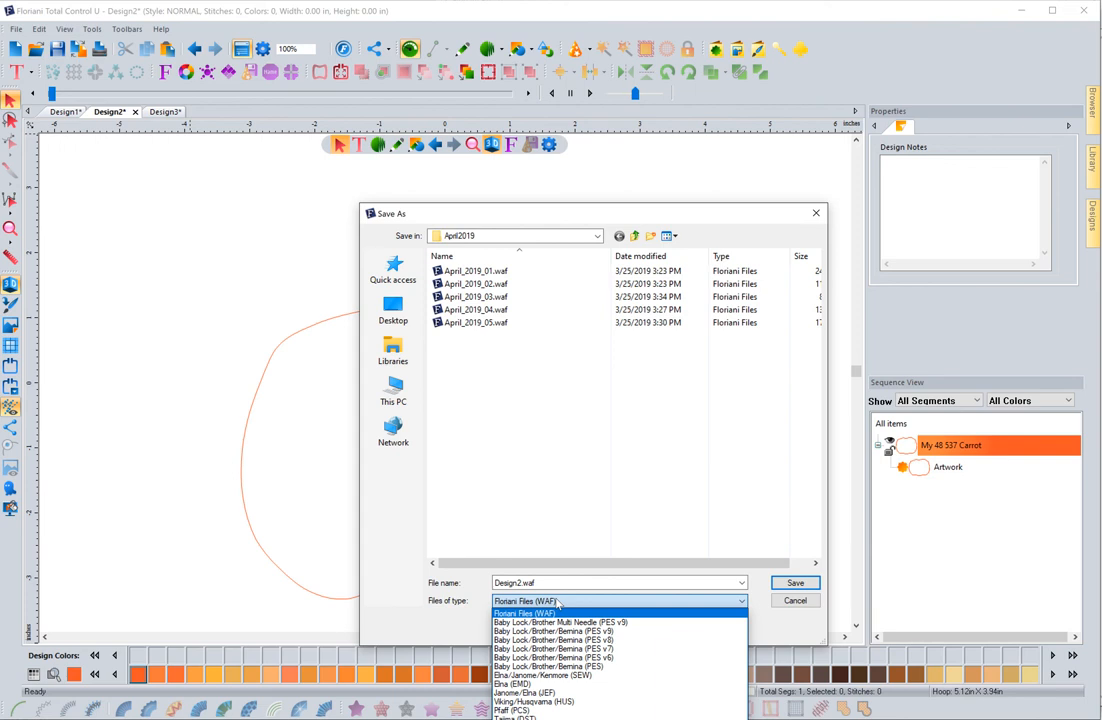
{"action": "left_click", "coordinate": [561, 213]}
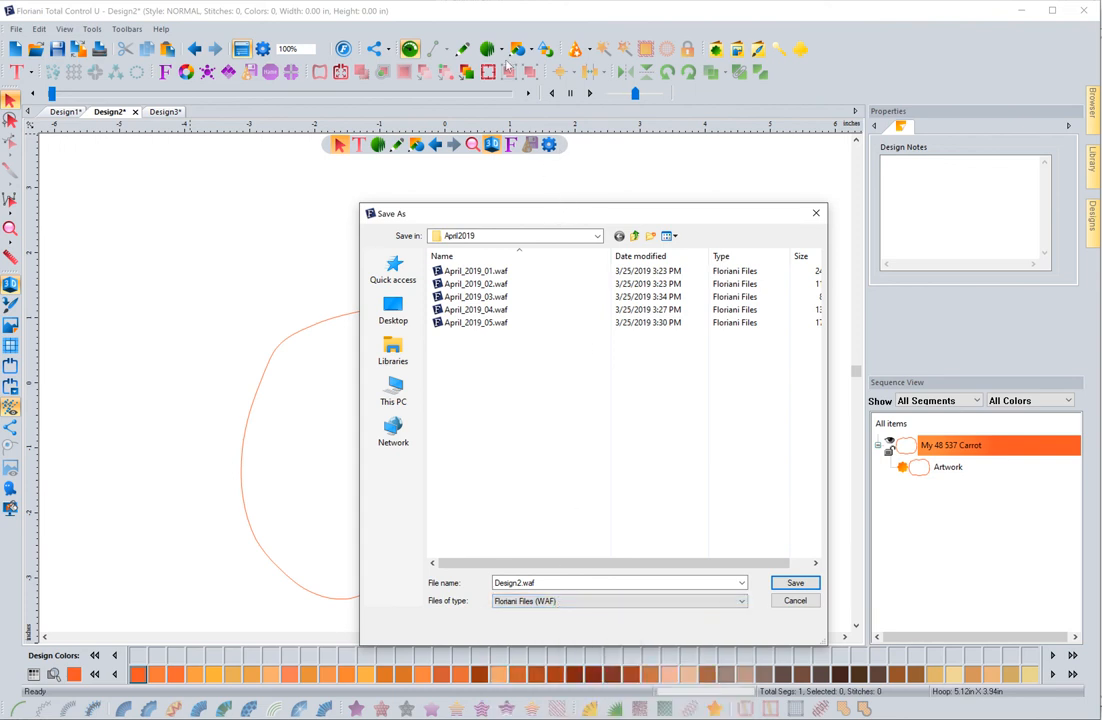
{"action": "left_click_drag", "start_coordinate": [556, 227], "coordinate": [476, 36]}
{"action": "left_click", "coordinate": [499, 410]}
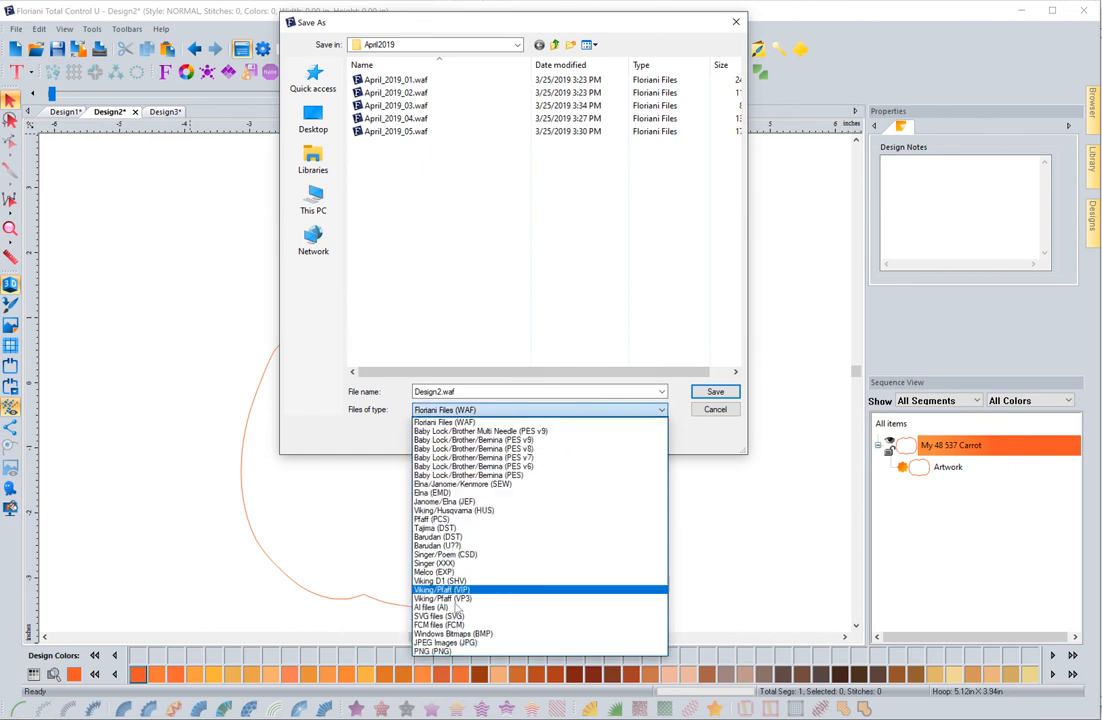